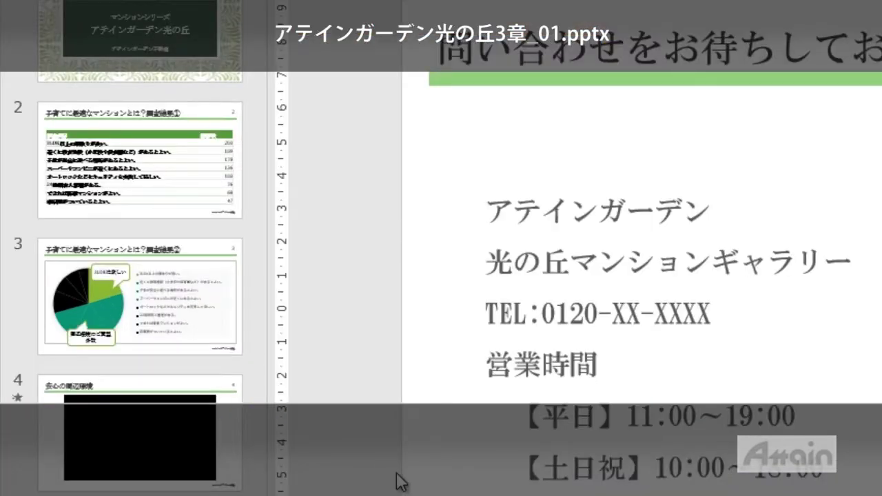
Open slide 3, the survey pie chart slide, with the スライド ショー tab showing.
click(216, 321)
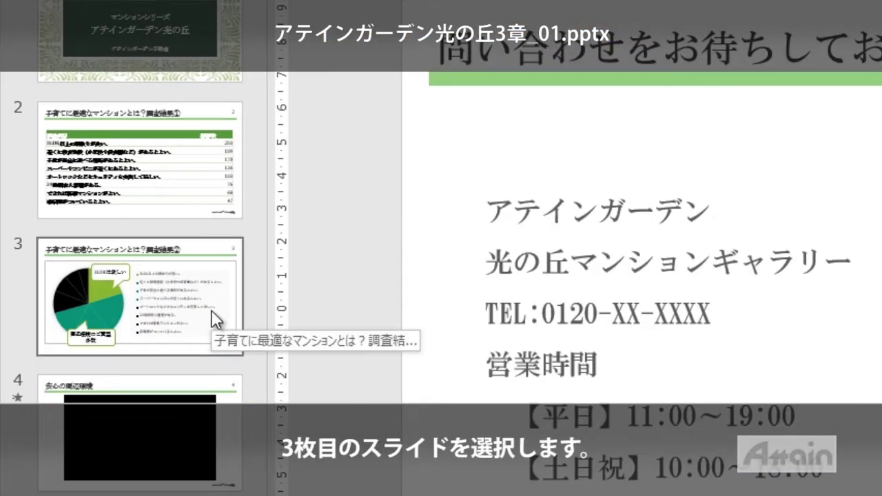
click(216, 321)
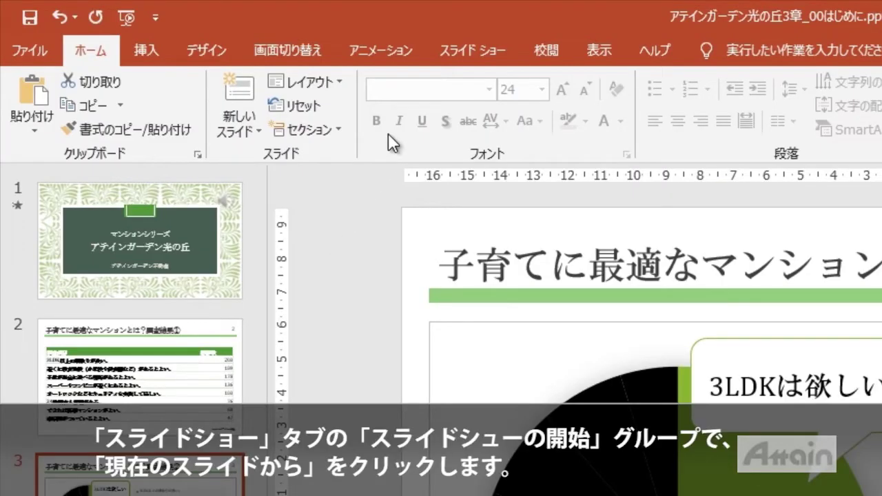
click(469, 63)
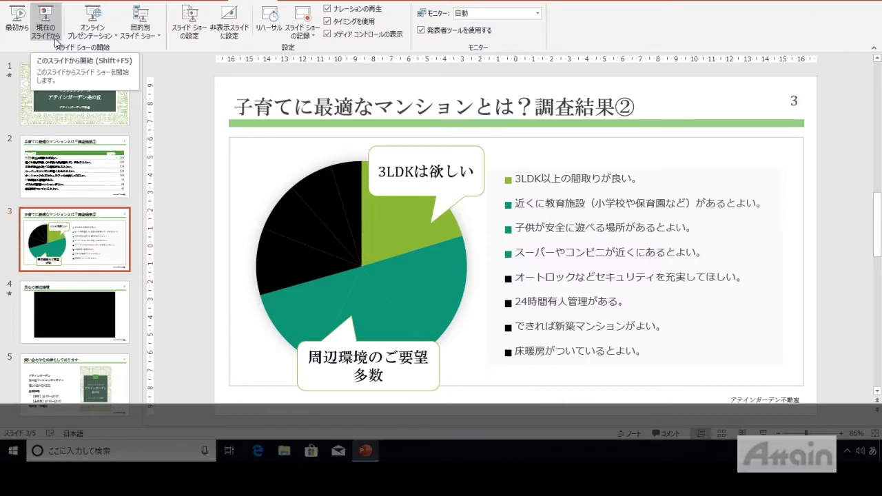
Run the slide show from slide 3, advance to slide 4, then end it.
click(103, 136)
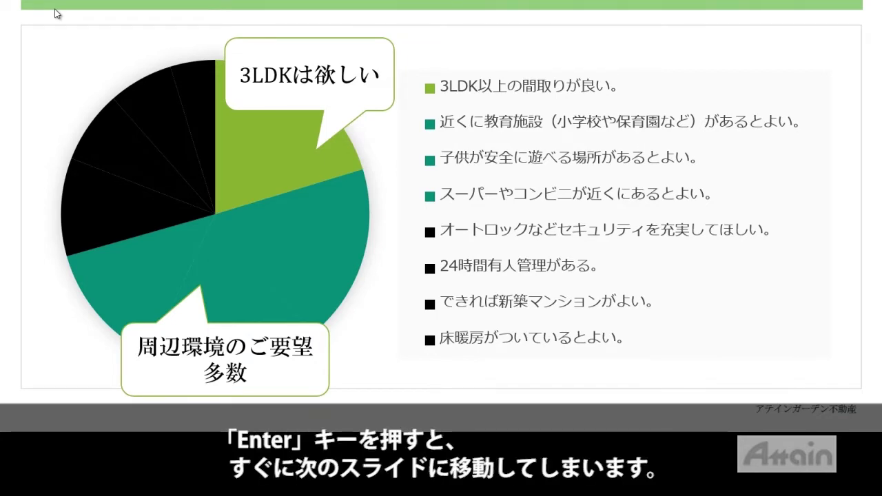
key(Return)
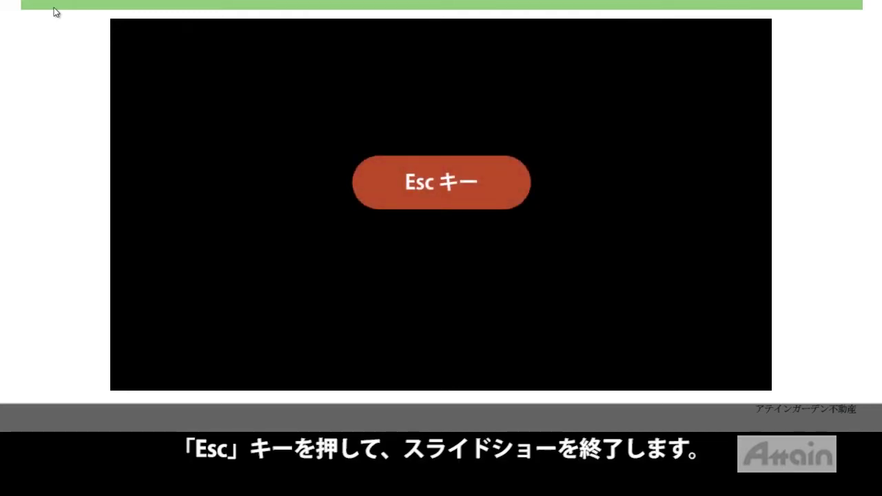
key(Escape)
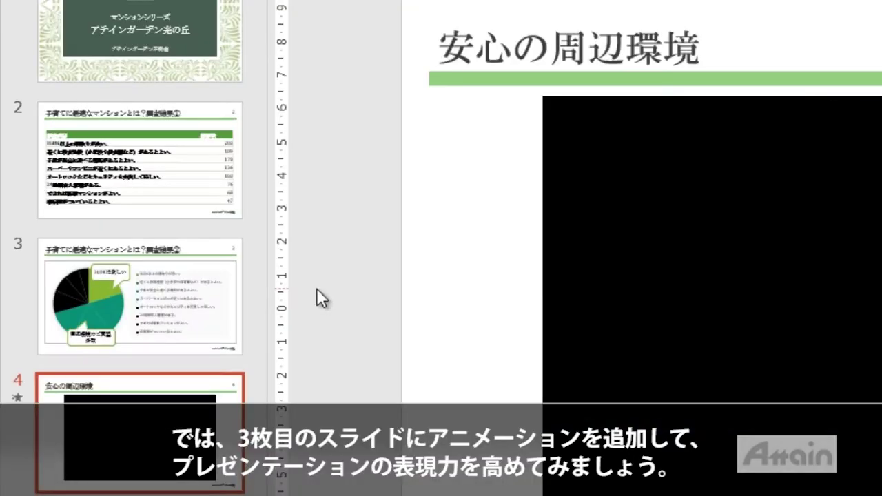
Return to slide 3, select the pie chart, and bring up the animation effects.
click(227, 282)
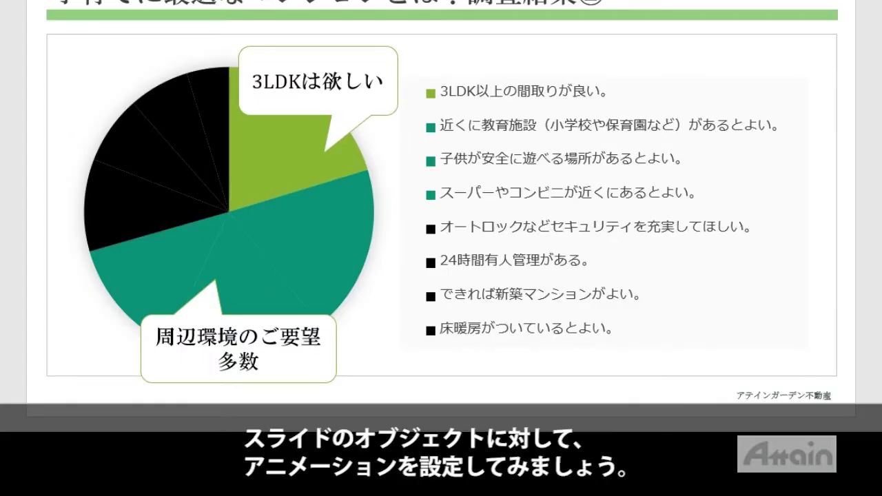
click(51, 132)
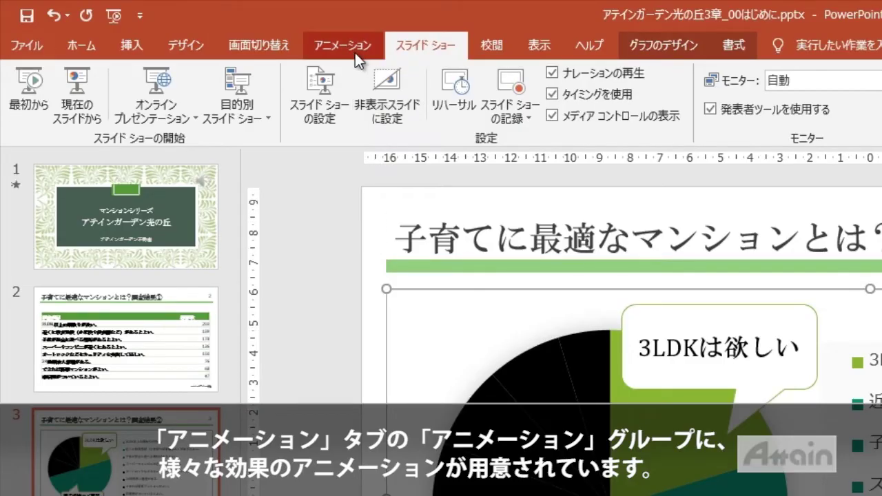
click(354, 51)
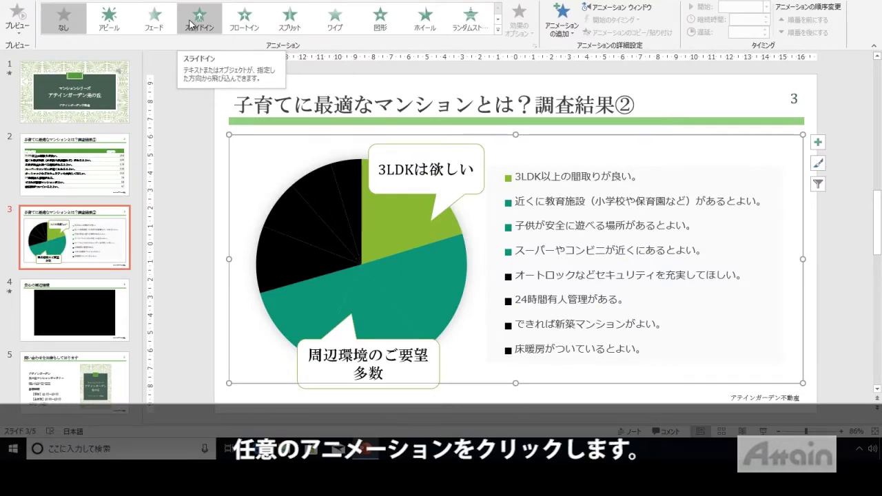
Try スライドイン and スプリット on the pie chart, settle on 図形, and expand the effects gallery.
click(319, 94)
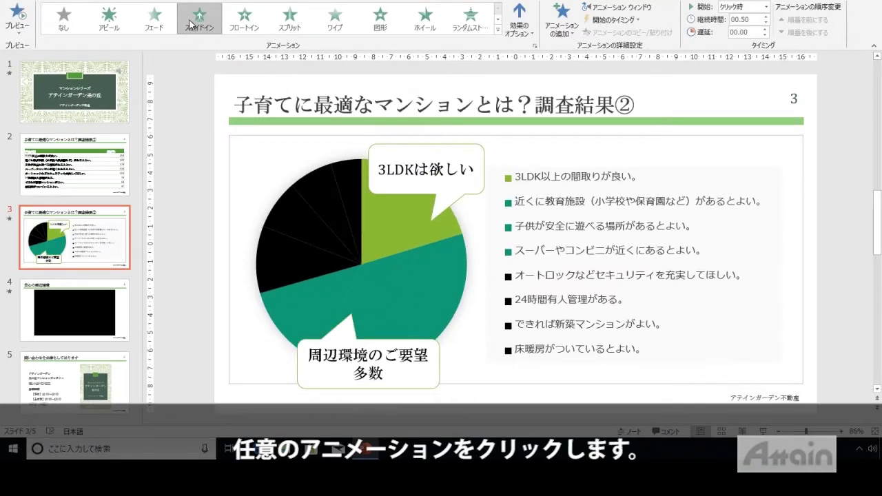
click(292, 22)
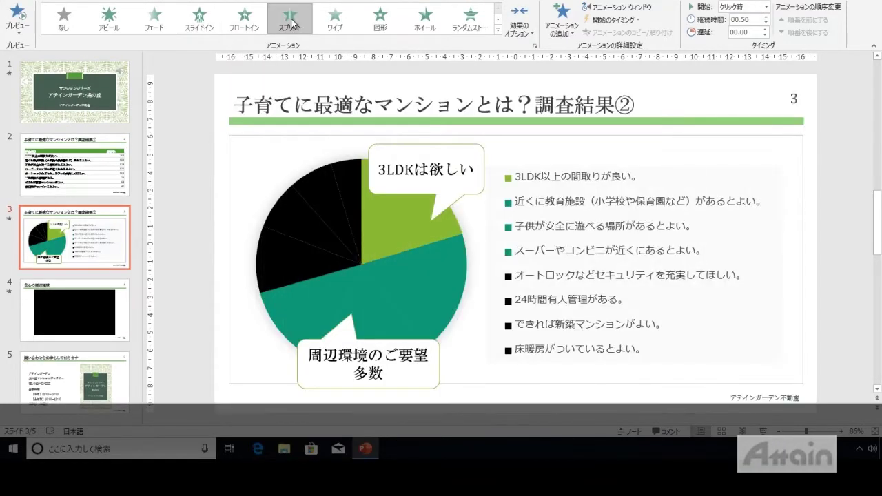
click(371, 21)
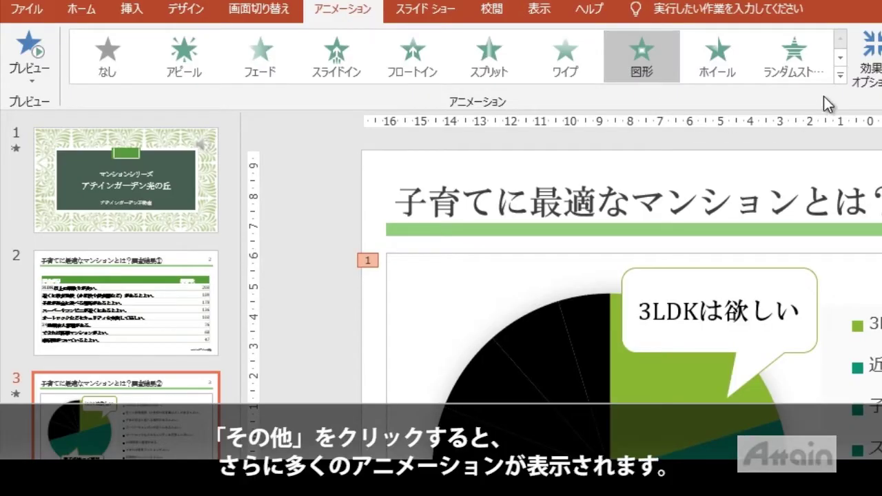
click(838, 75)
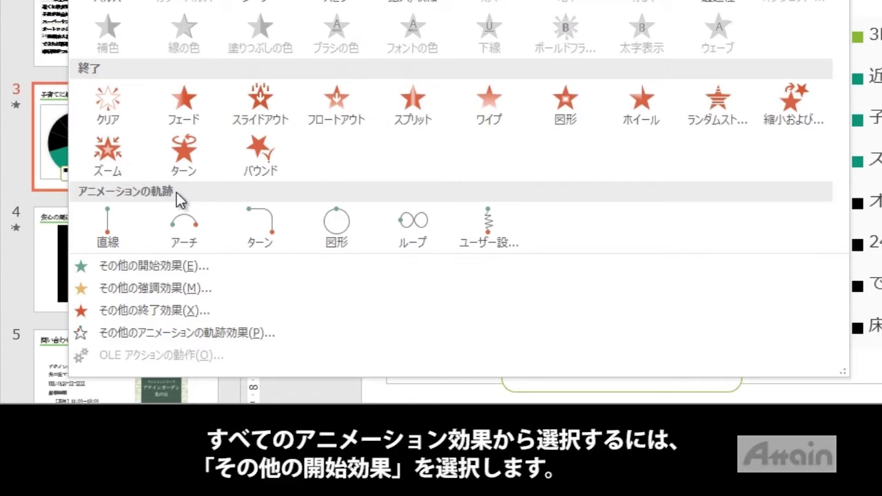
From the full entrance effects list, preview カーブ (上), then apply フェード to the chart.
click(211, 266)
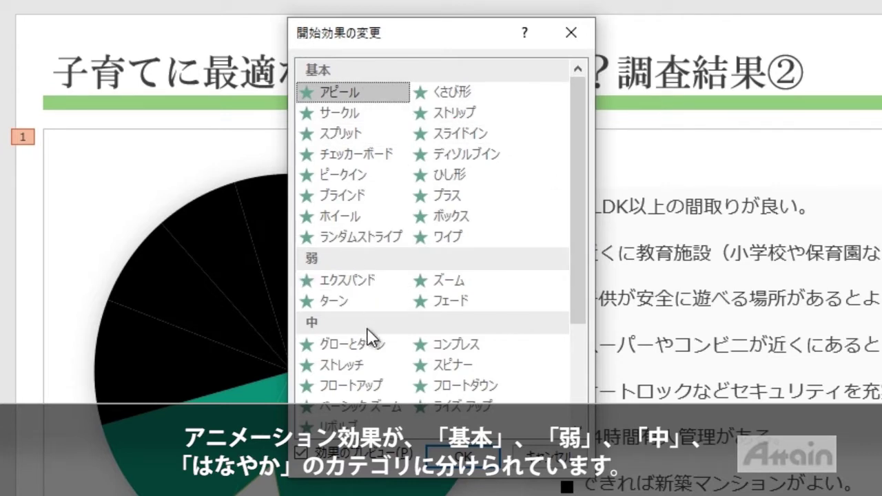
drag(574, 314, 574, 410)
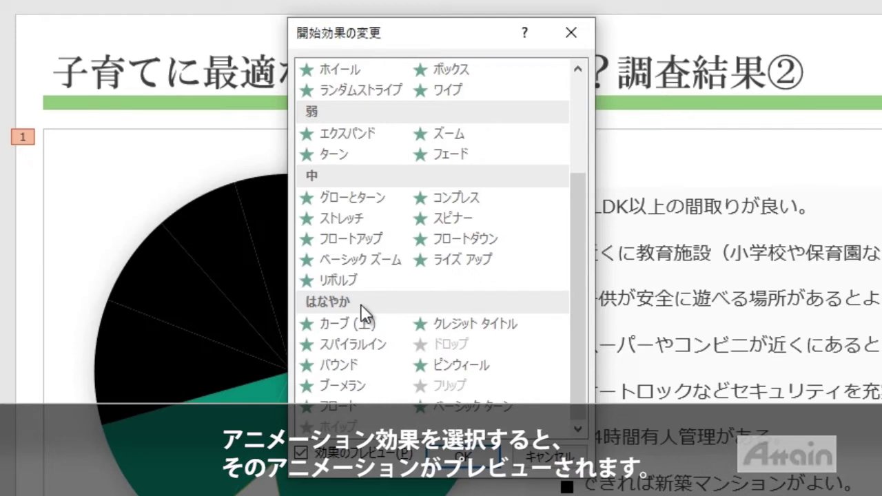
click(355, 323)
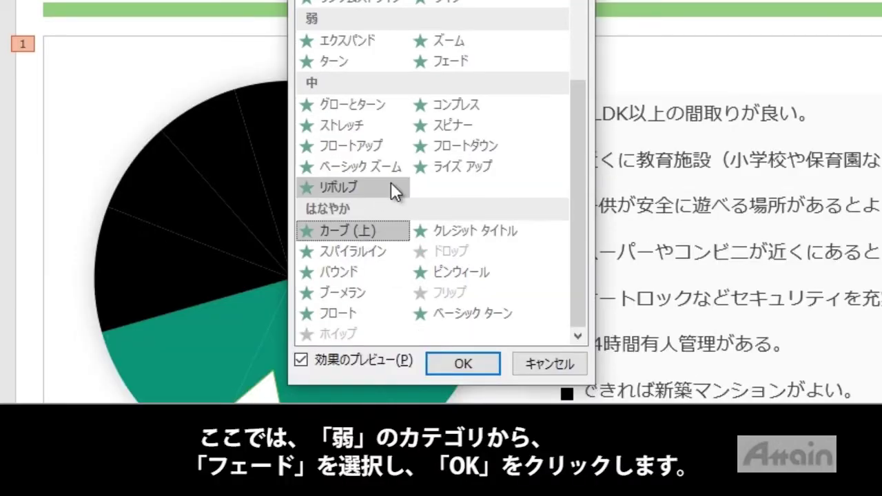
click(483, 59)
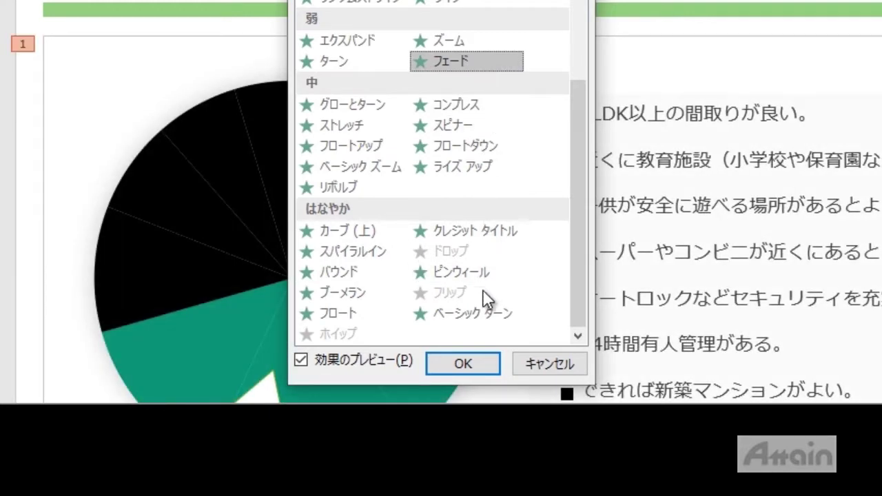
click(481, 365)
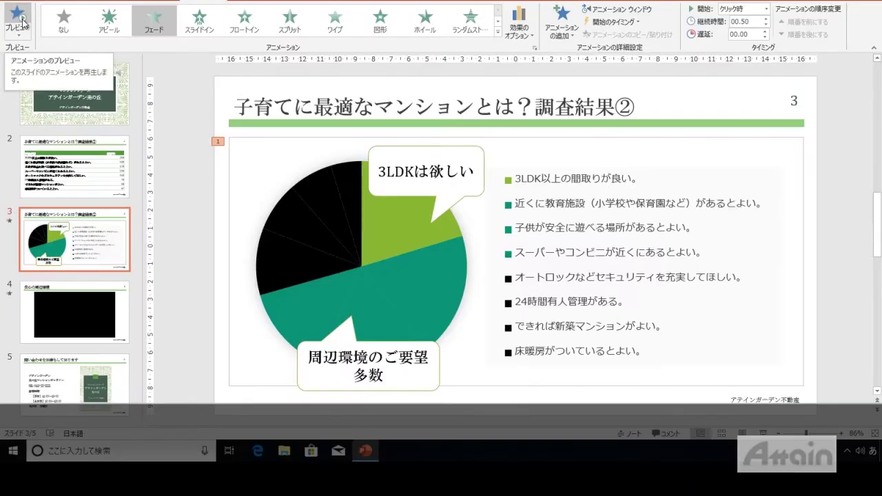
click(22, 22)
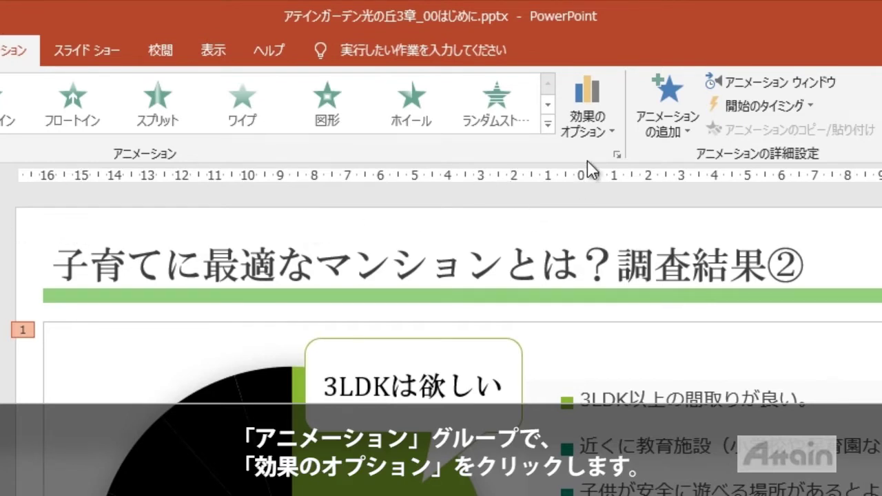
Make the chart's Fade play by category (項目別), with the animation pane shown.
click(606, 130)
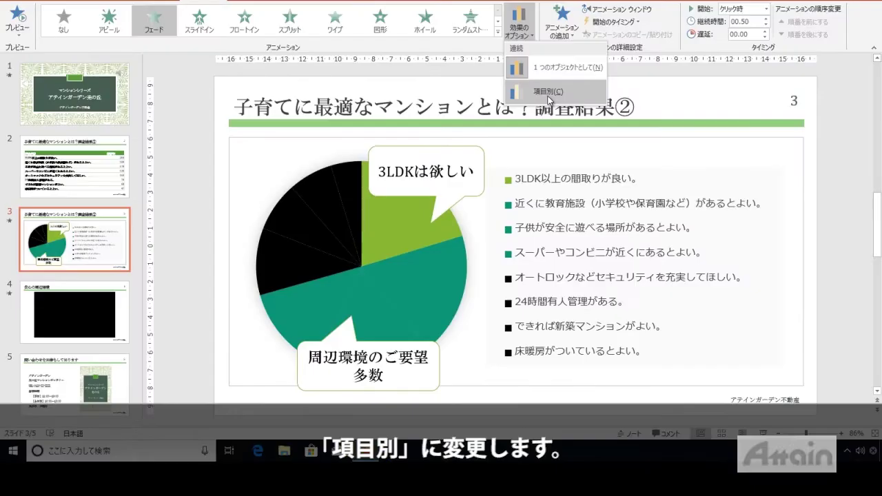
click(640, 243)
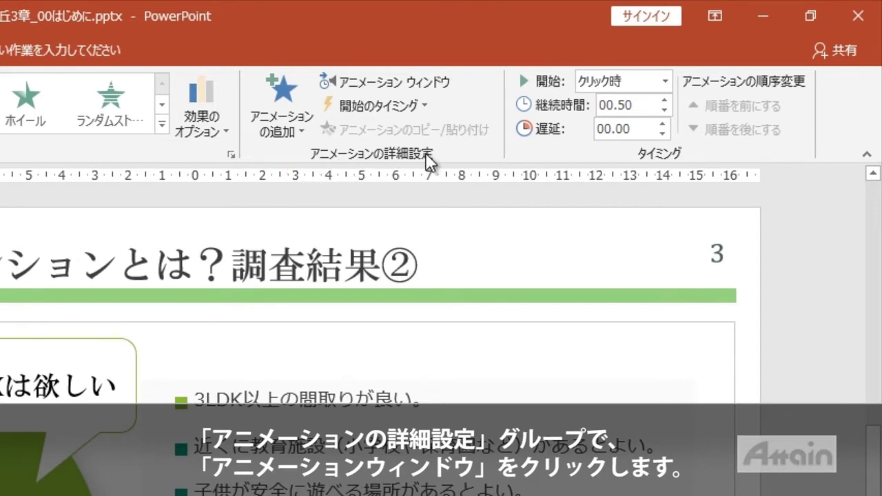
click(444, 82)
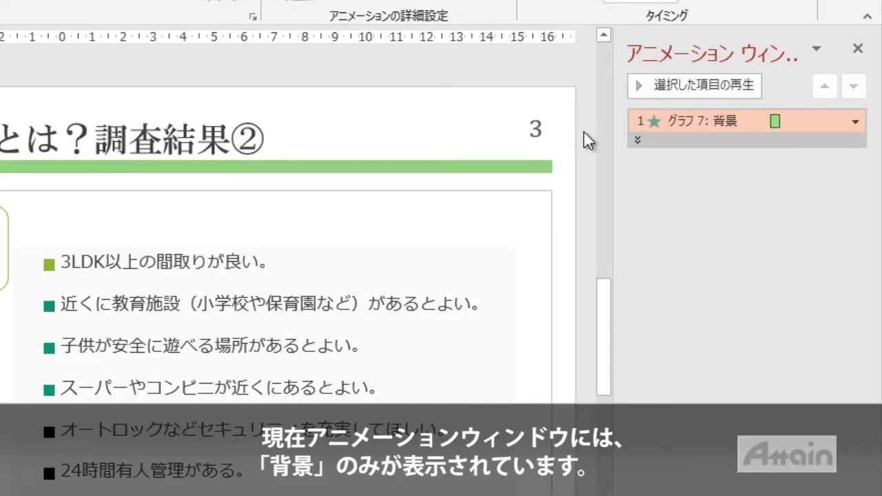
Expand the chart animation into its items and set 項目 1 to start 直前の動作の後.
mouse_move(719, 127)
click(636, 142)
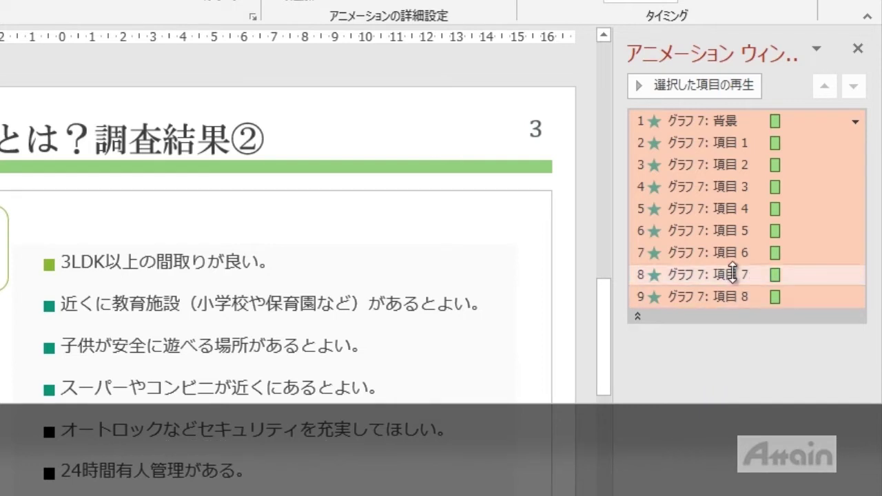
click(756, 143)
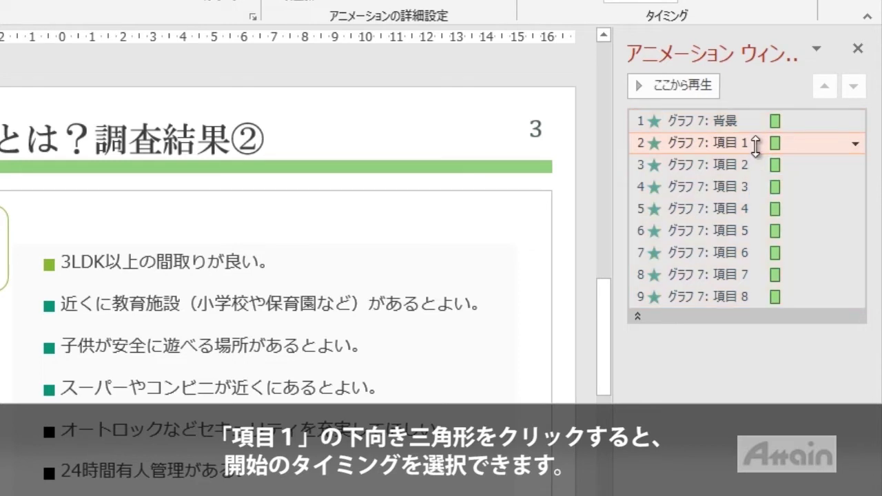
click(855, 145)
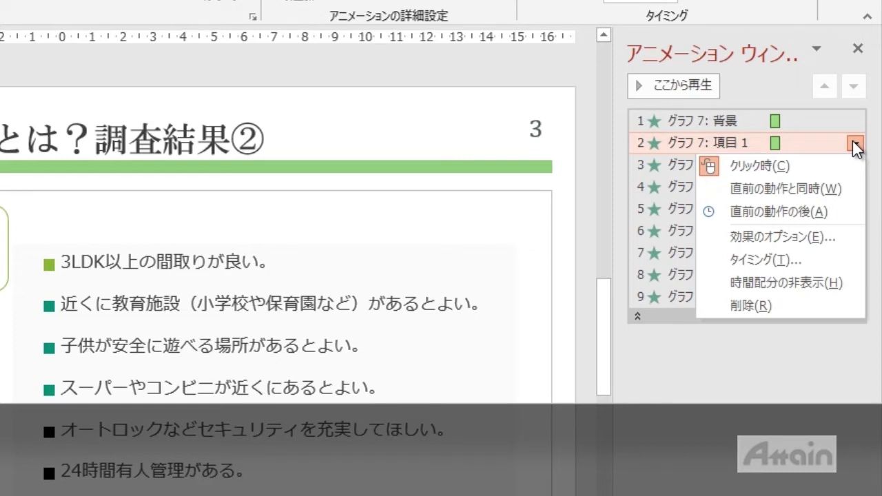
click(825, 211)
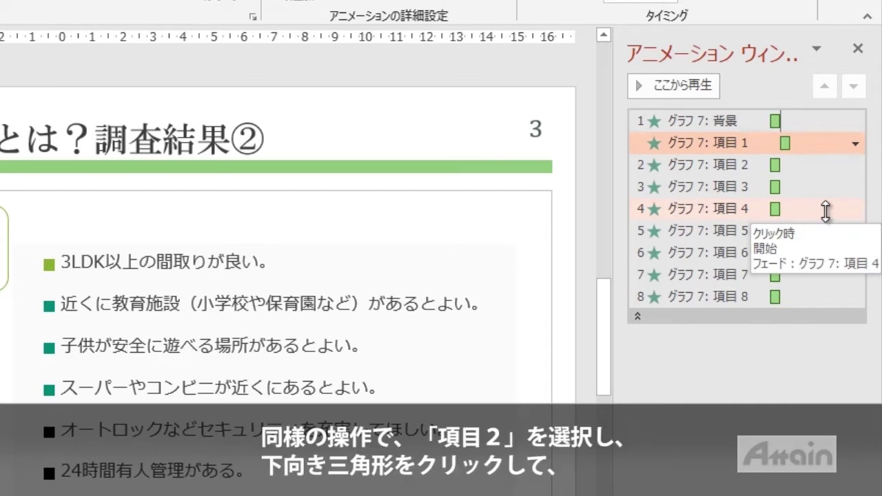
Set 項目 2 to start 直前の動作の後 too, then select 項目 3.
click(752, 163)
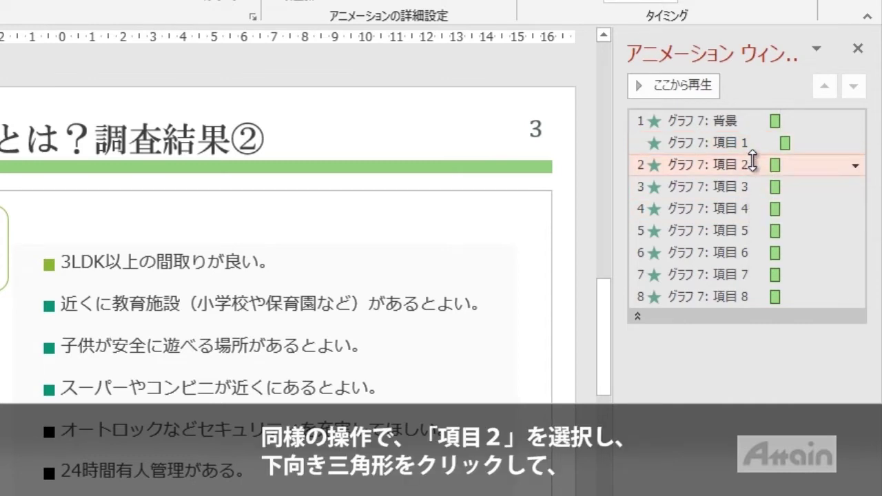
click(855, 167)
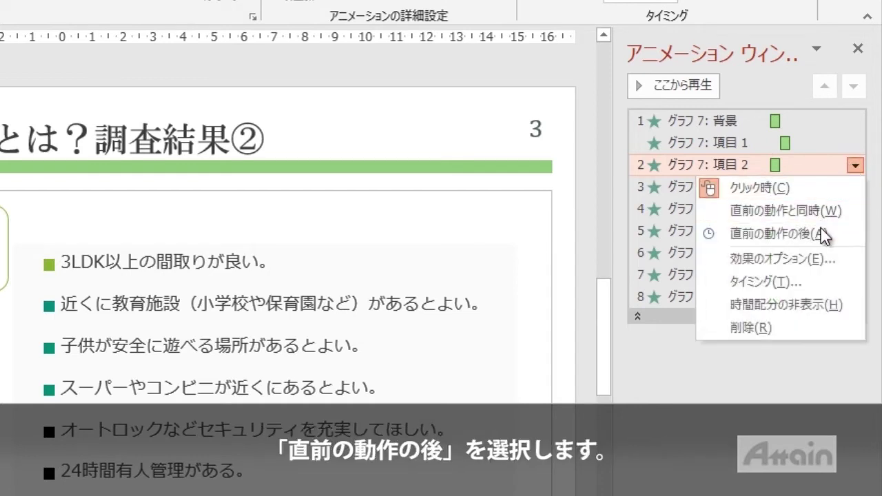
click(821, 233)
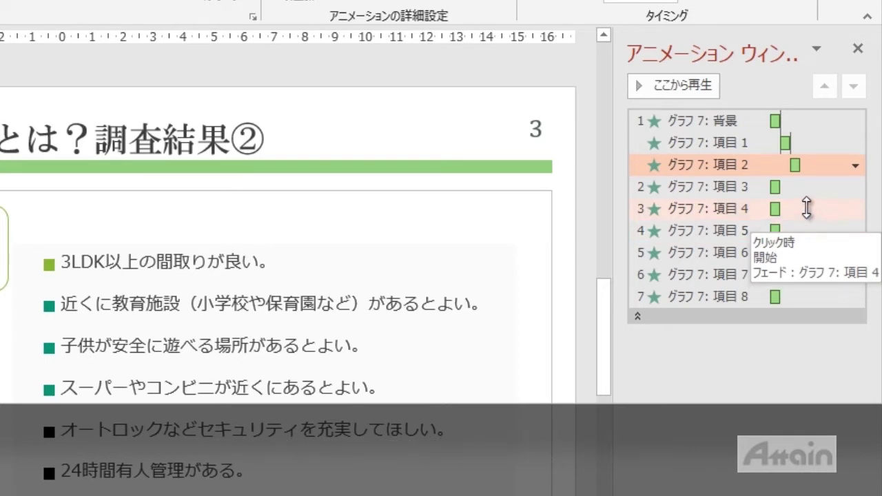
click(795, 187)
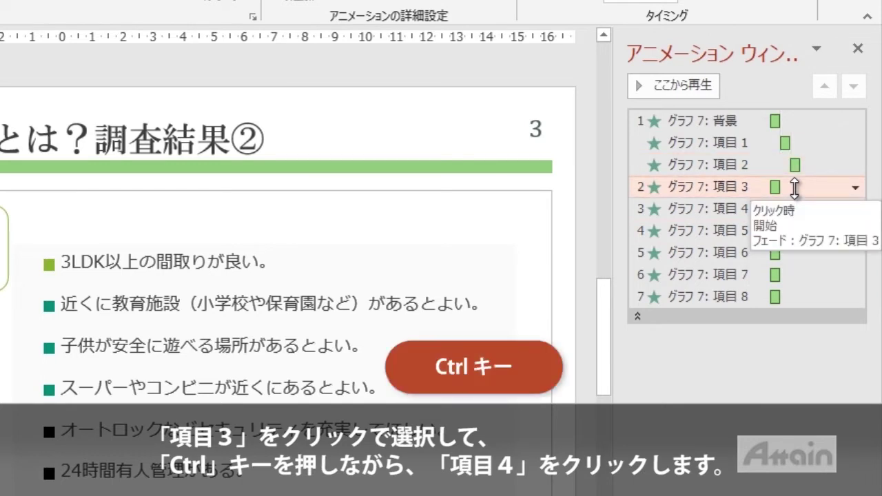
Select 項目 3 and 4 together and set them to start 直前の動作と同時.
ctrl+click(790, 208)
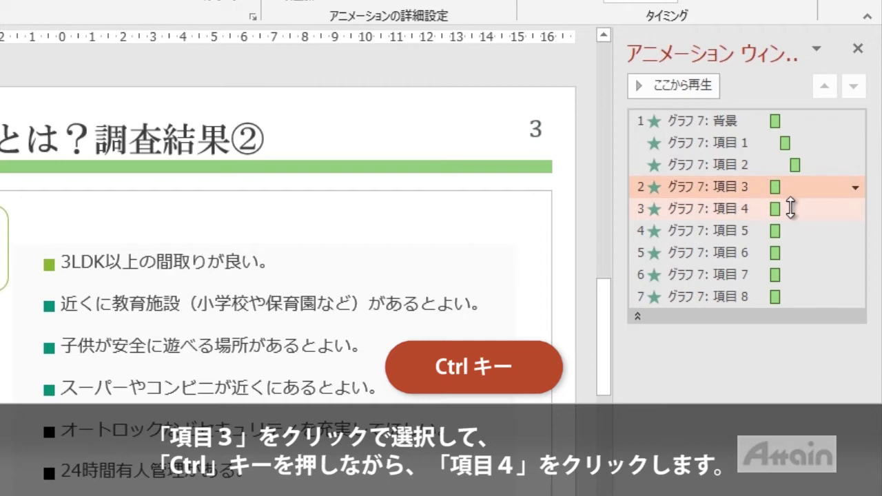
ctrl+click(790, 208)
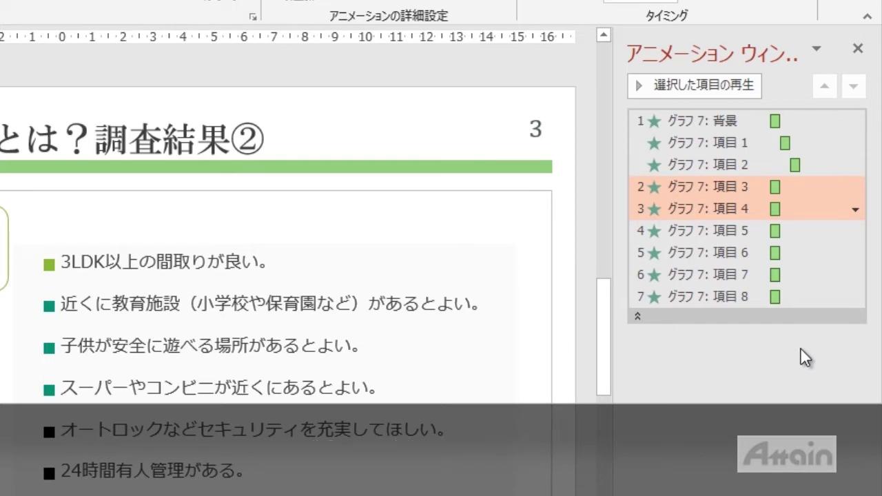
click(854, 212)
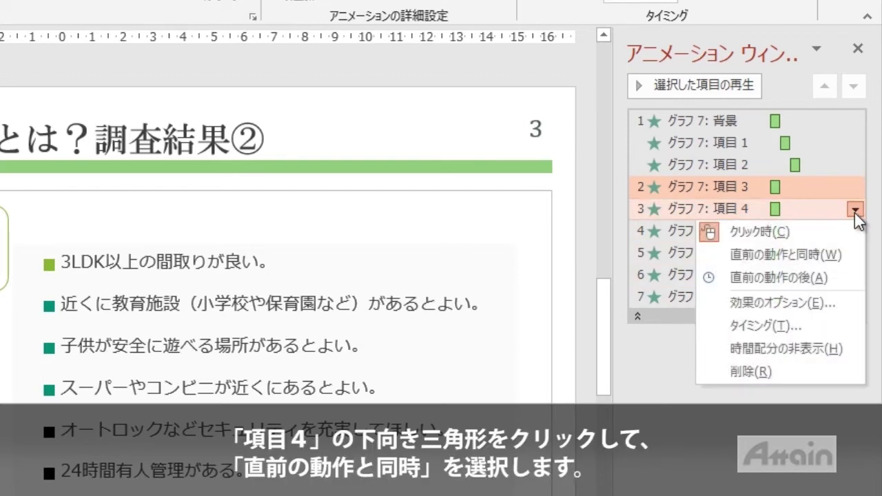
click(841, 256)
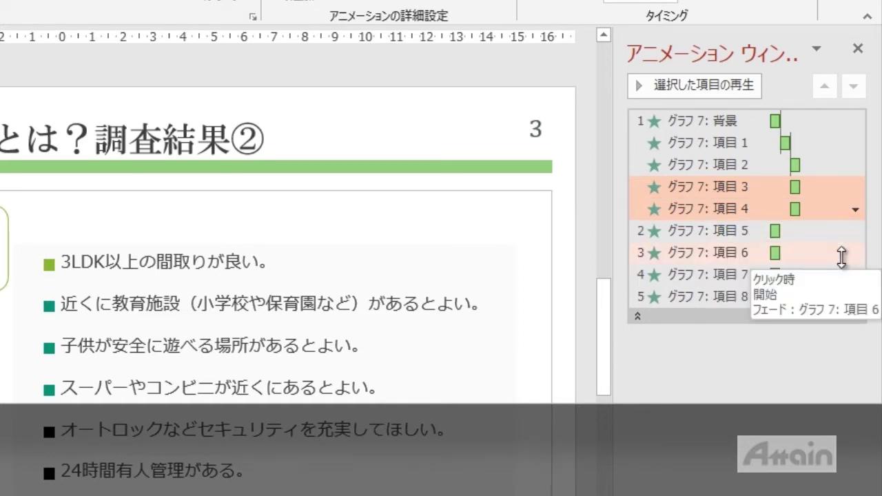
Set 項目 5 to start 直前の動作の後.
click(794, 231)
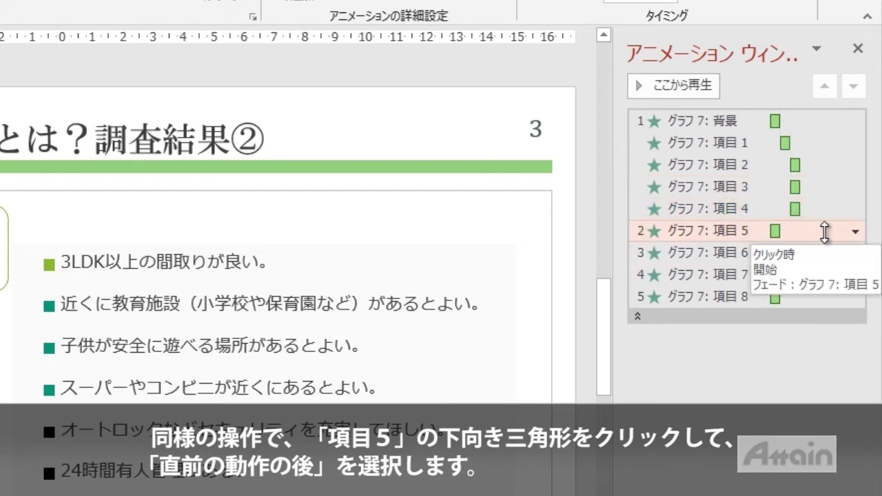
click(855, 233)
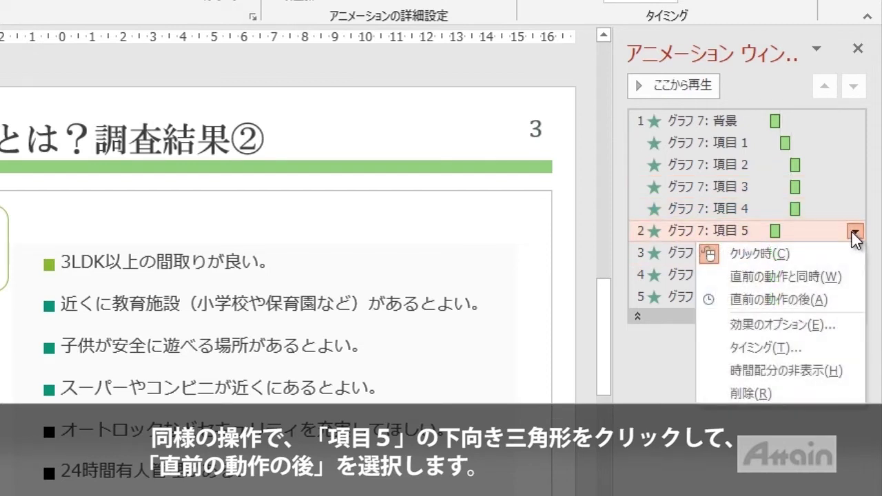
click(830, 301)
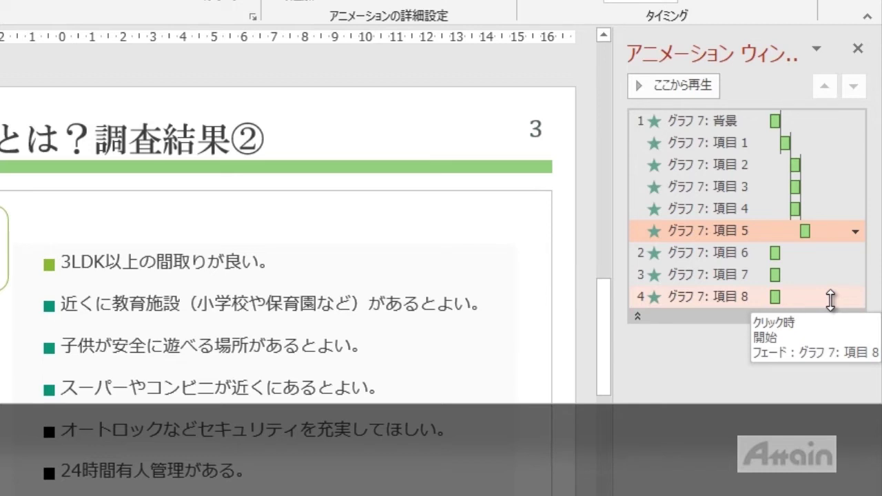
Select 項目 6 through 8 and set them all to start 直前の動作と同時.
click(793, 254)
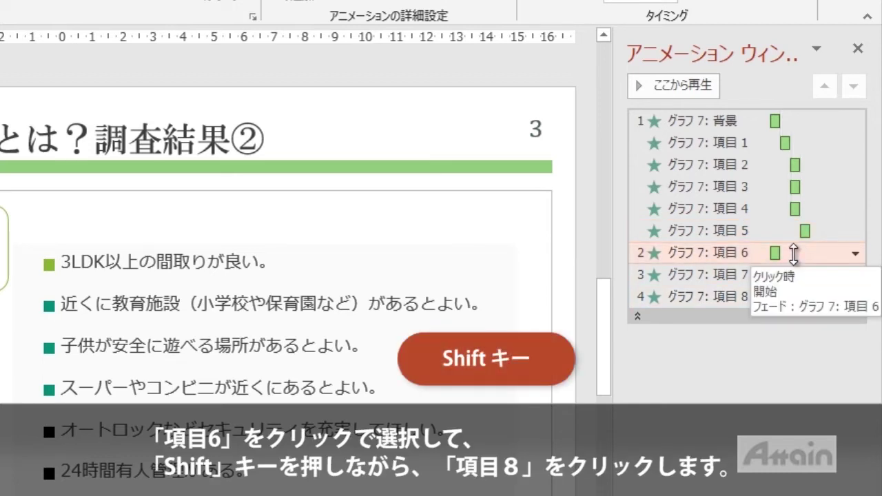
shift+click(790, 292)
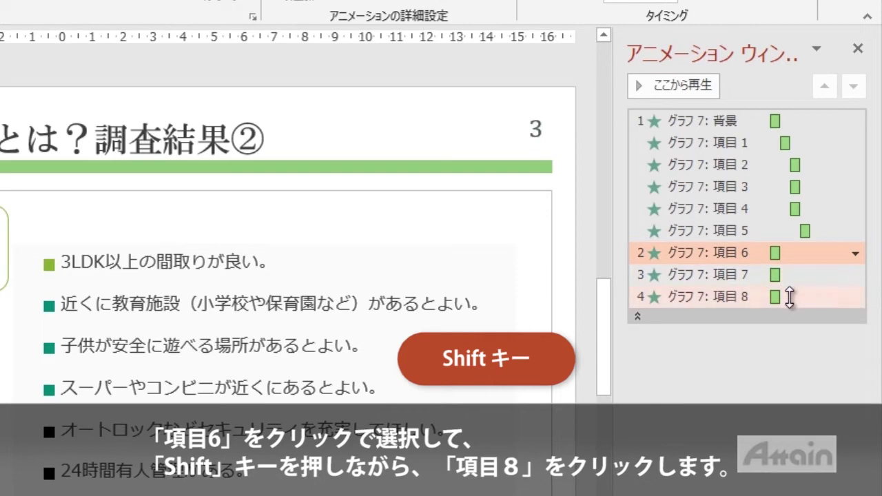
shift+click(790, 297)
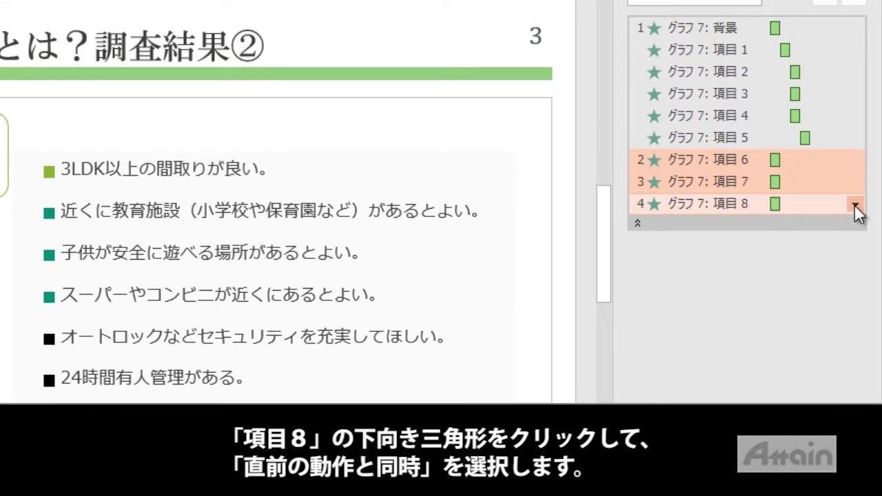
click(855, 206)
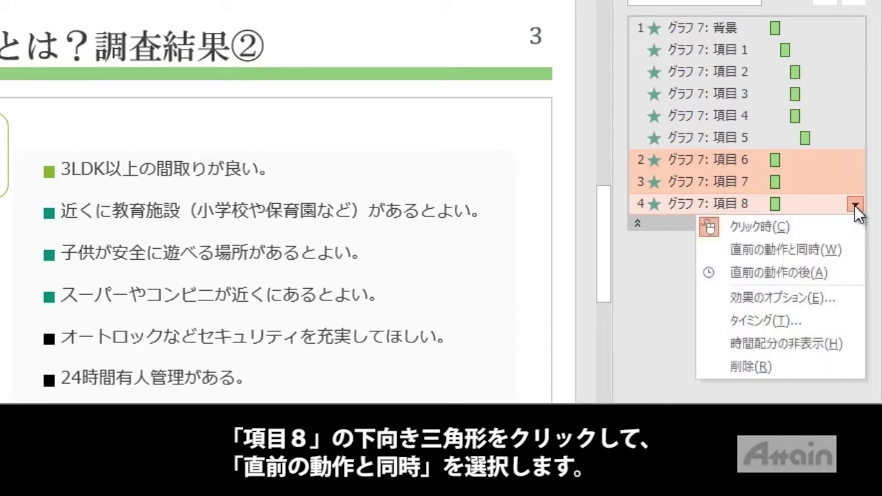
click(845, 260)
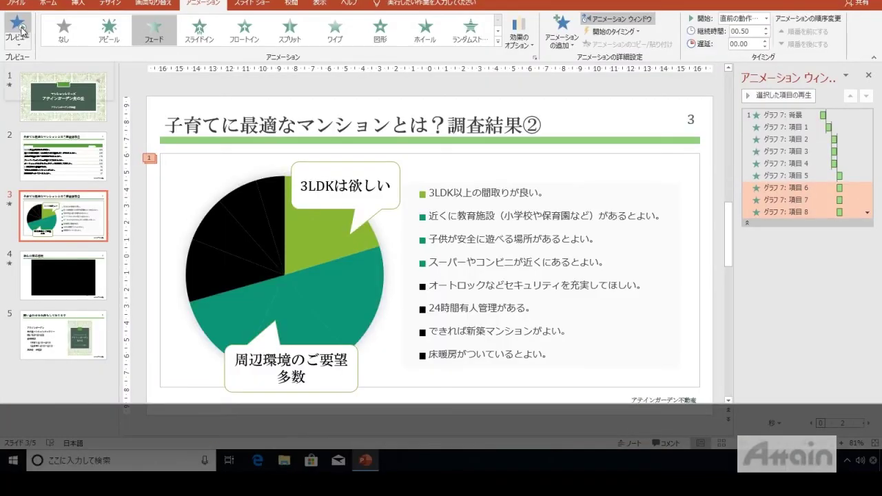
click(21, 29)
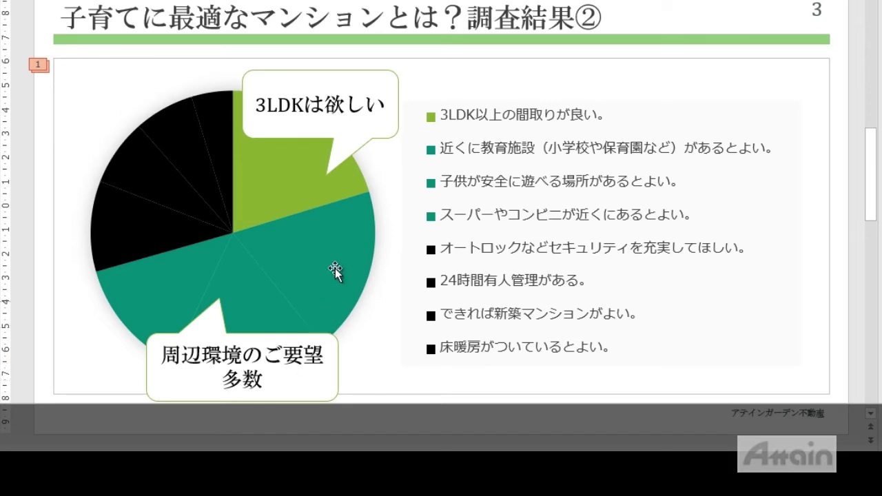
Give the 3LDKは欲しい and 周辺環境のご要望 多数 callouts a Zoom entrance animation, then preview it.
ctrl+click(349, 129)
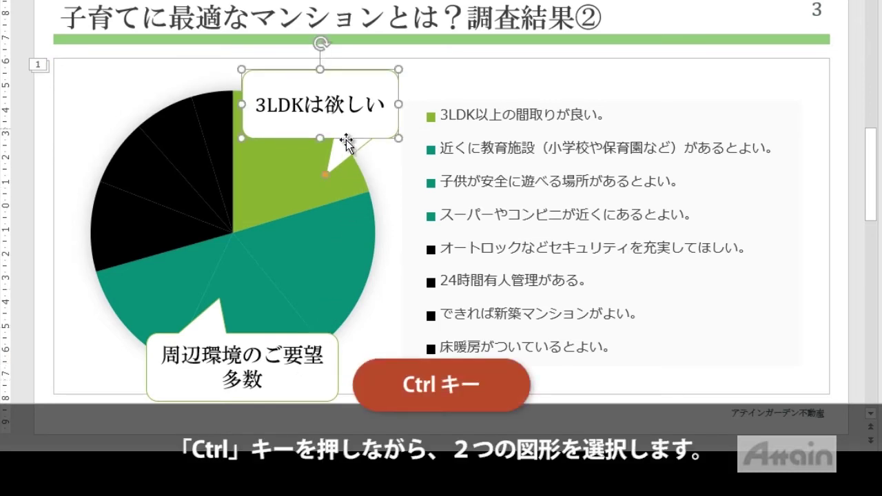
ctrl+click(324, 383)
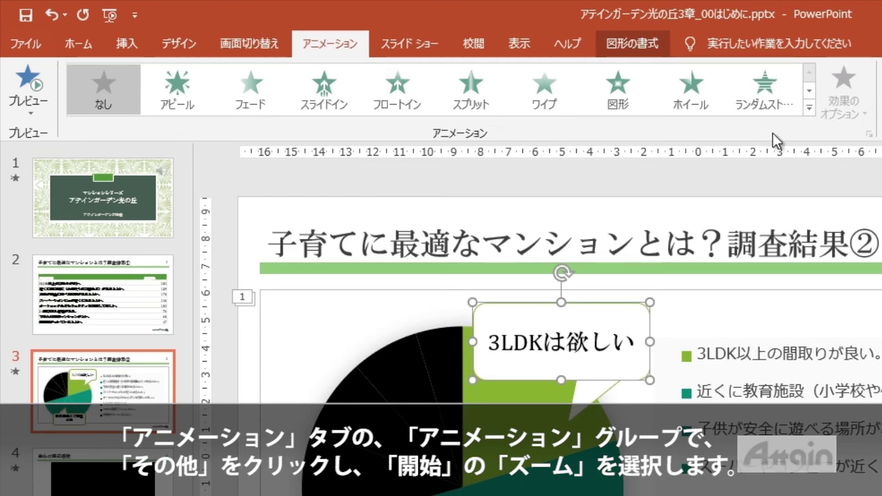
click(809, 109)
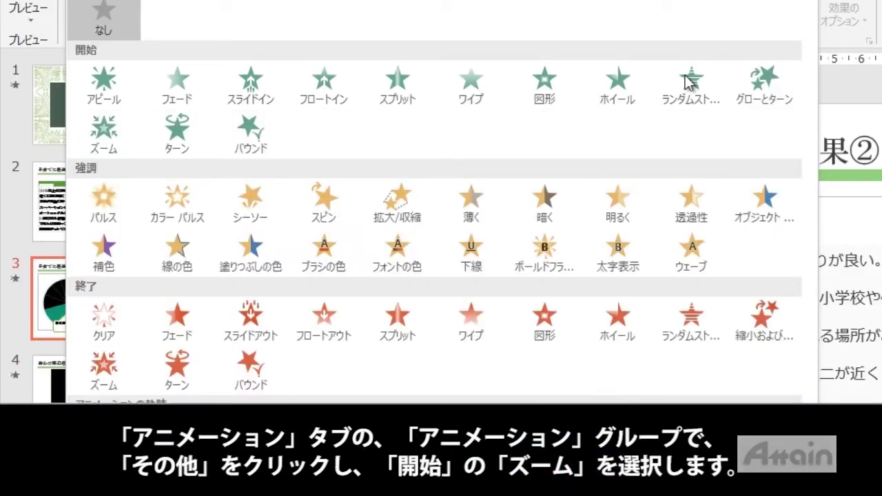
click(118, 139)
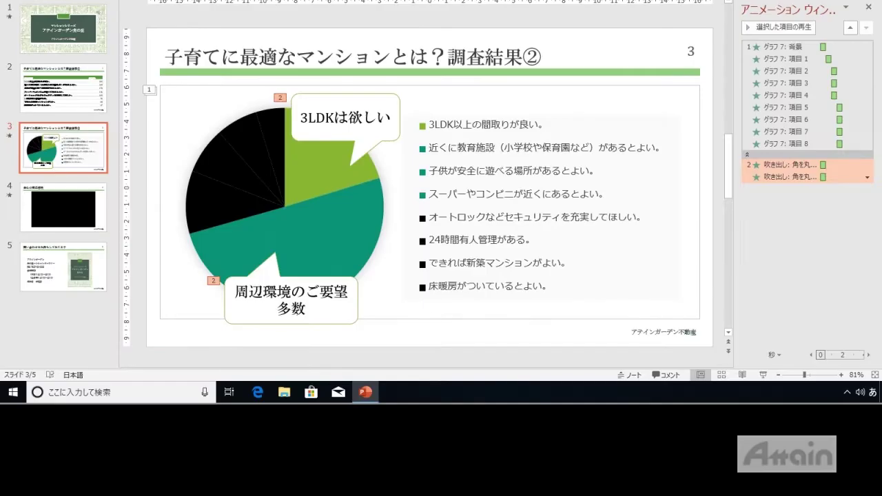
click(27, 9)
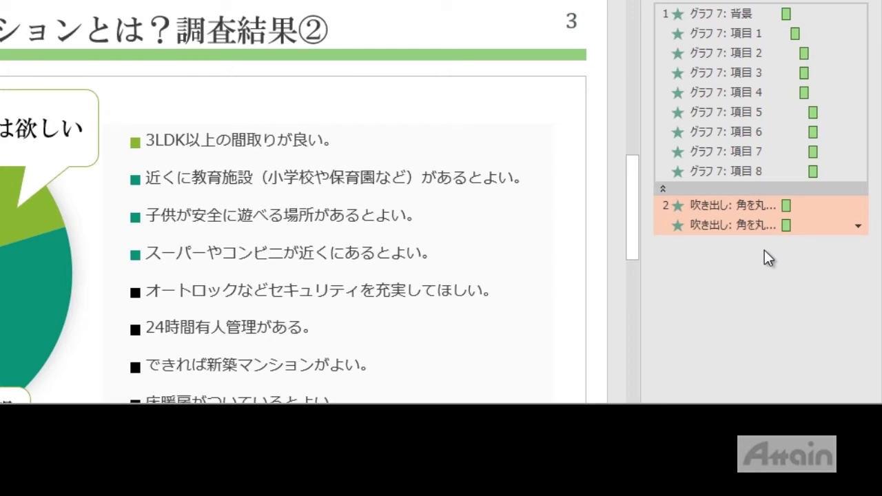
Set the callouts' Zoom animation to start After Previous.
click(857, 226)
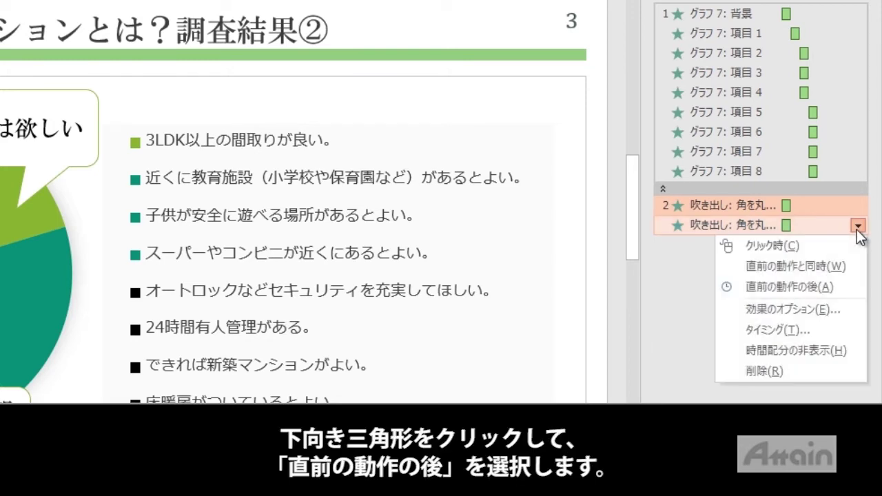
click(839, 287)
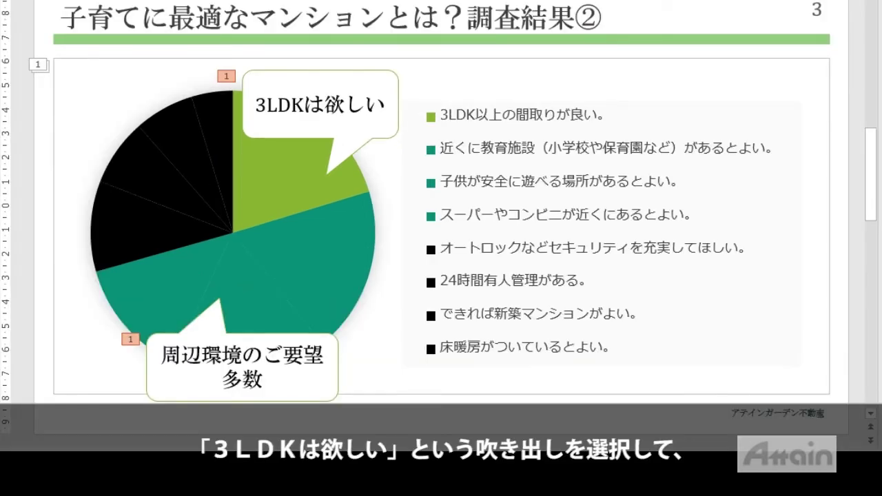
Reorder the animations: 3LDKは欲しい callout zoom after 項目 1, 周辺環境のご要望多数 after 項目 4.
click(372, 134)
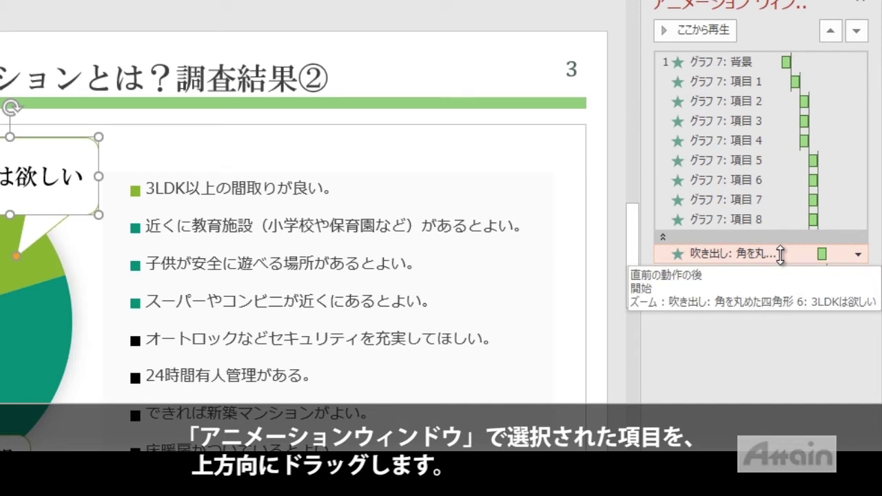
drag(780, 254, 782, 199)
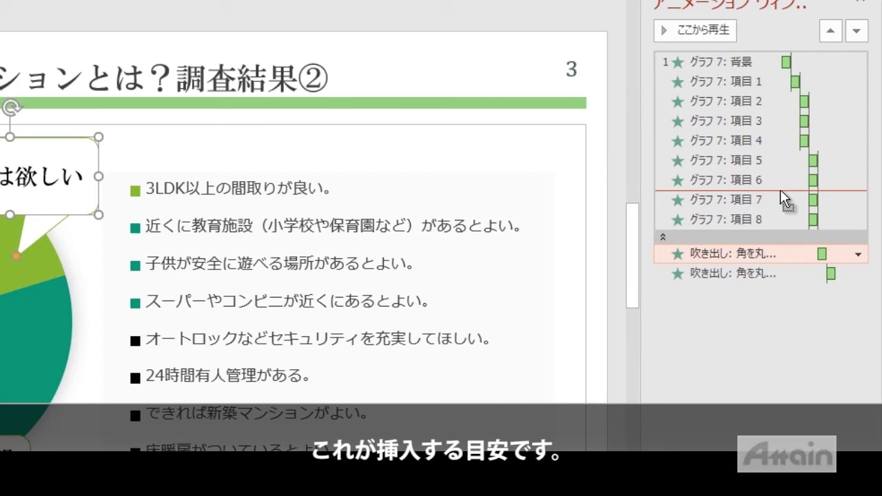
drag(780, 190, 771, 92)
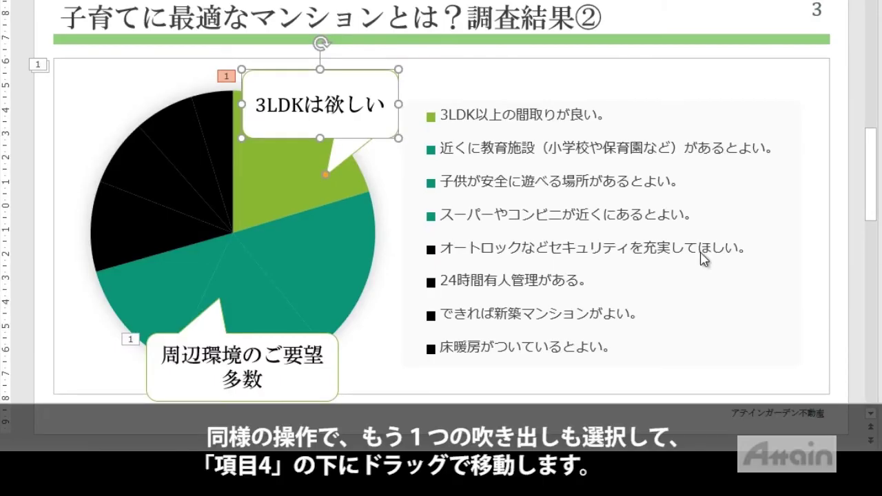
click(325, 381)
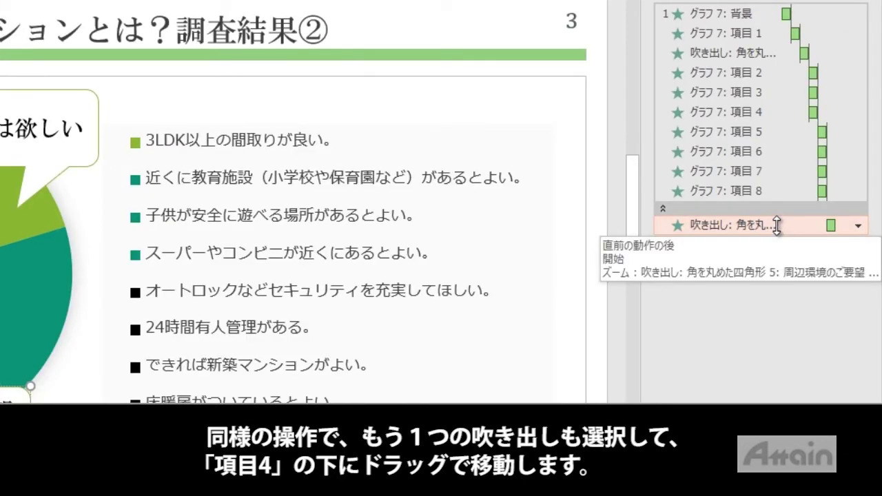
drag(776, 226, 774, 123)
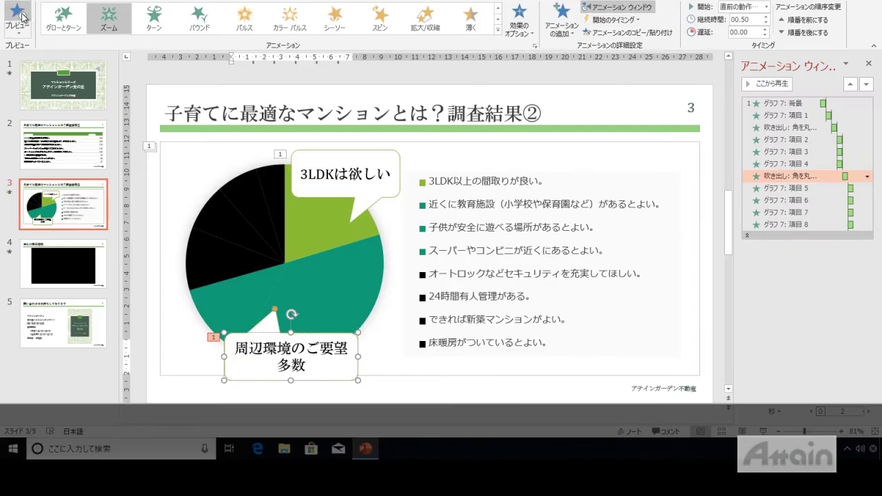
click(40, 93)
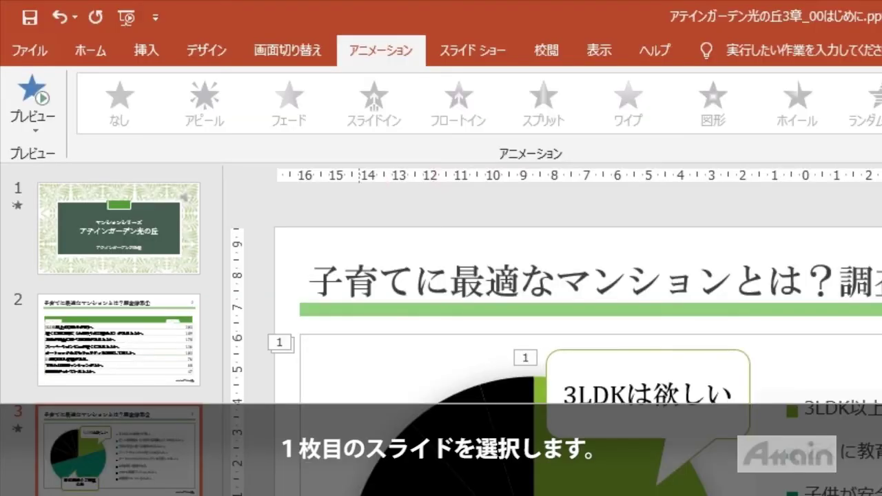
On the title slide, try Fade and Push transitions, then settle on Wipe.
click(190, 253)
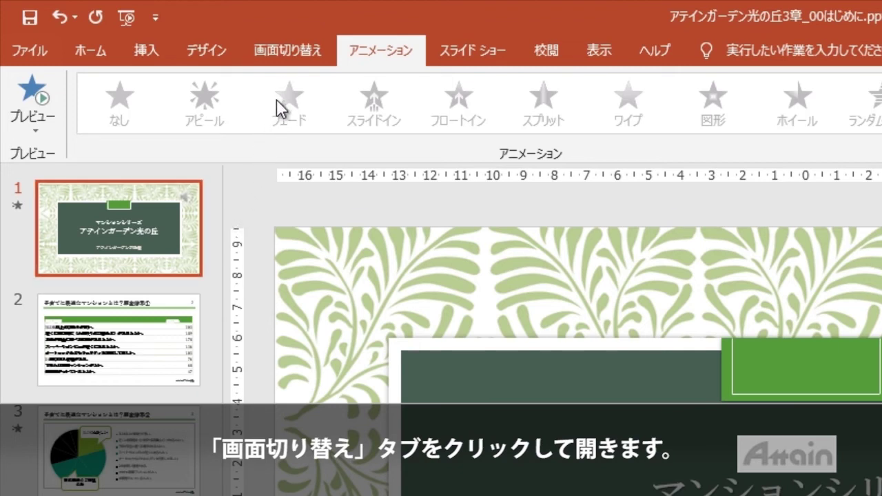
click(293, 60)
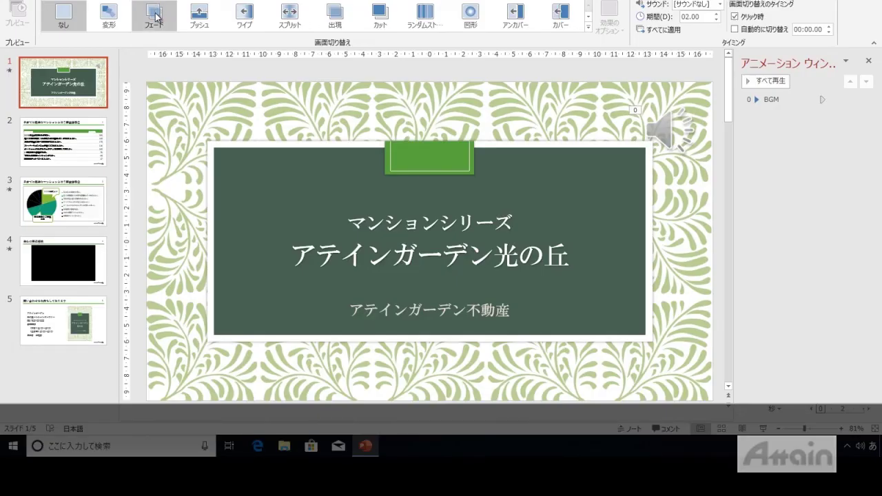
click(157, 17)
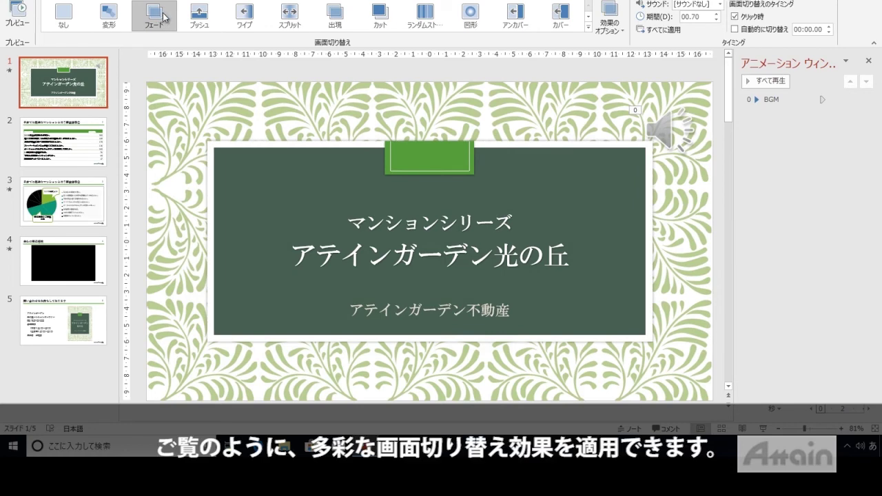
click(195, 17)
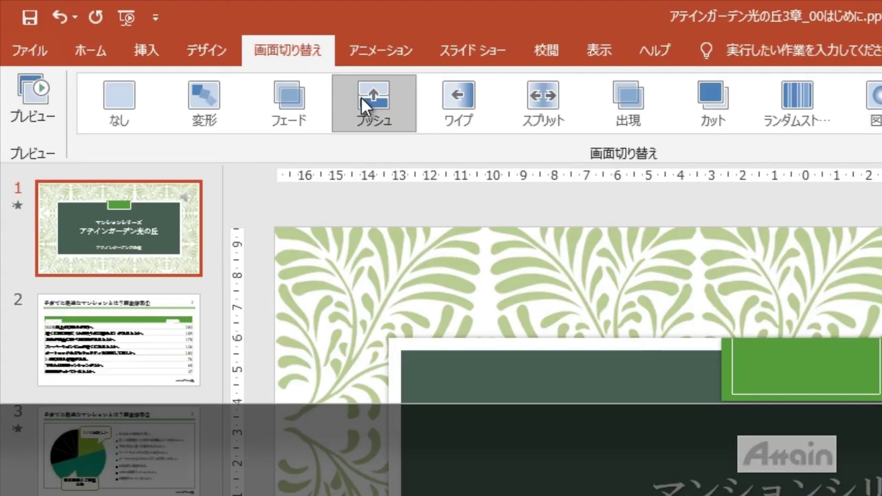
click(479, 109)
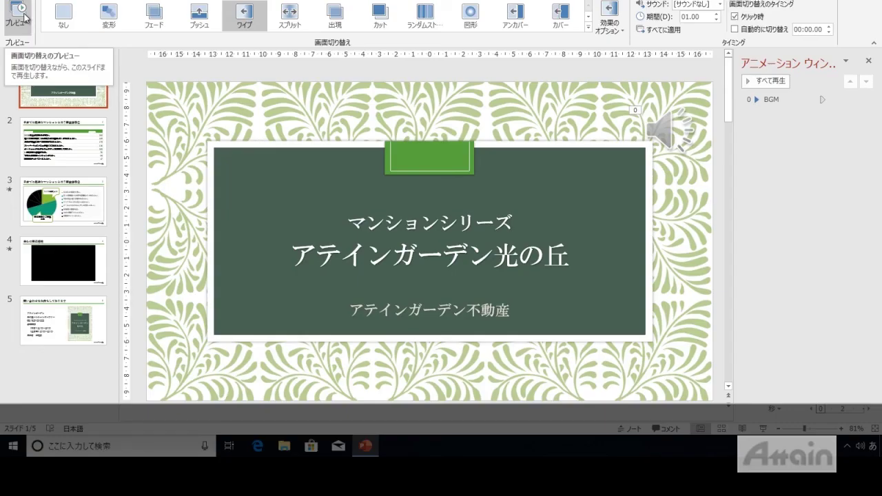
Preview the Wipe transition and apply it to all five slides.
click(25, 18)
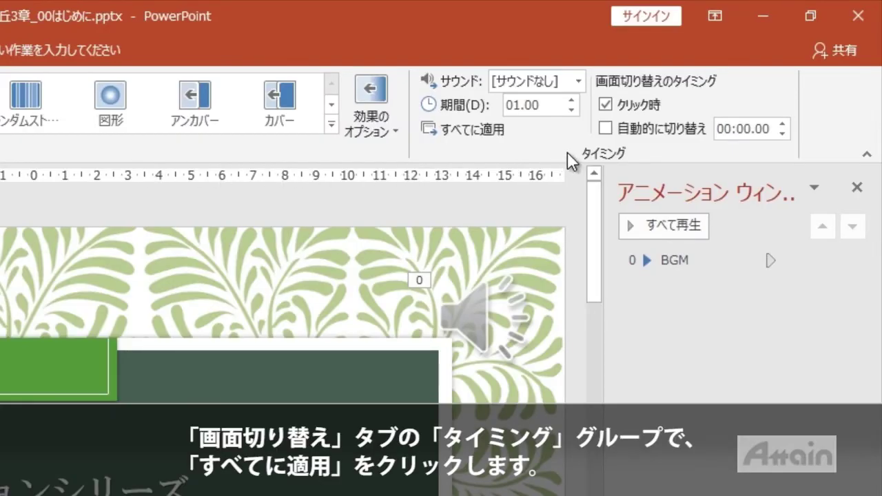
click(490, 134)
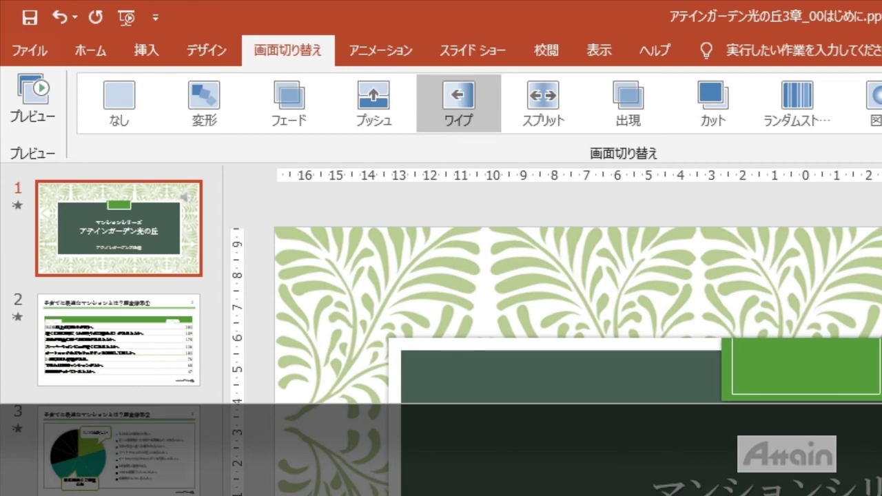
Run the slide show from the beginning, advance two slides, then end the show.
click(459, 50)
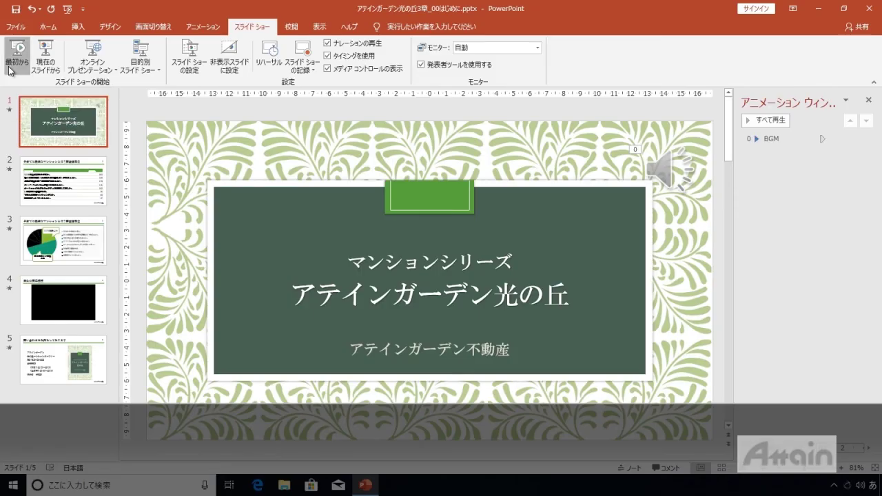
click(16, 124)
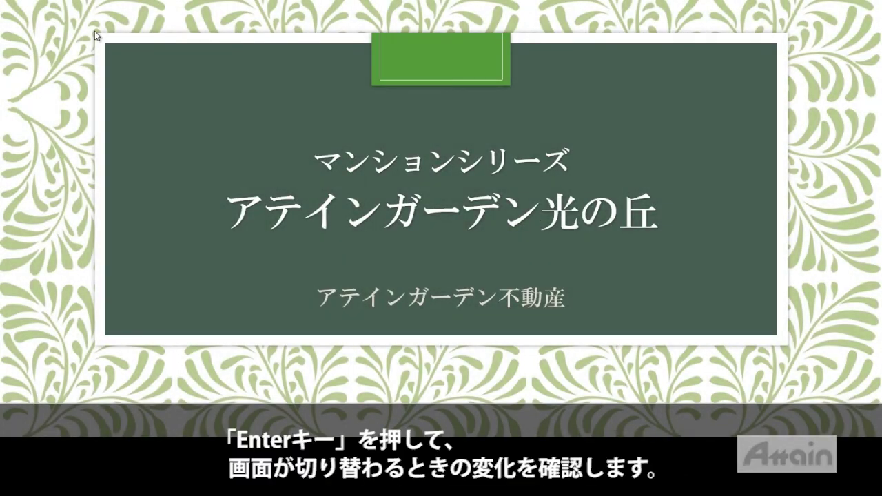
key(Return)
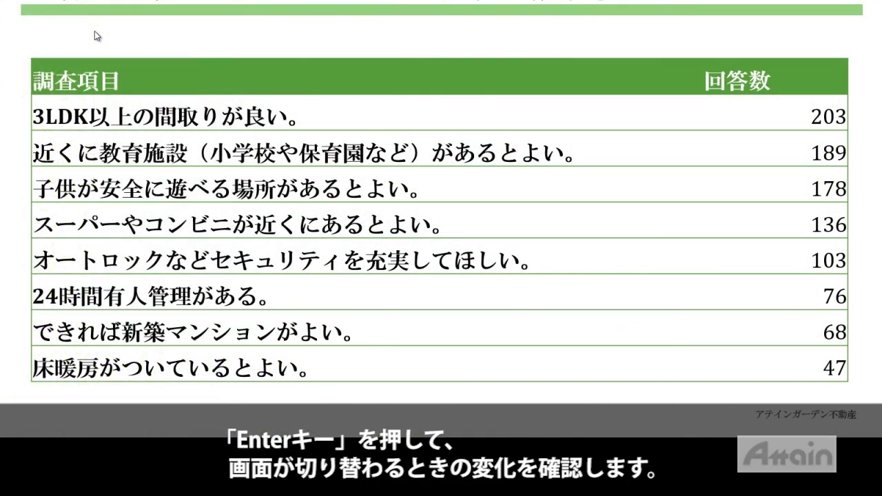
key(Return)
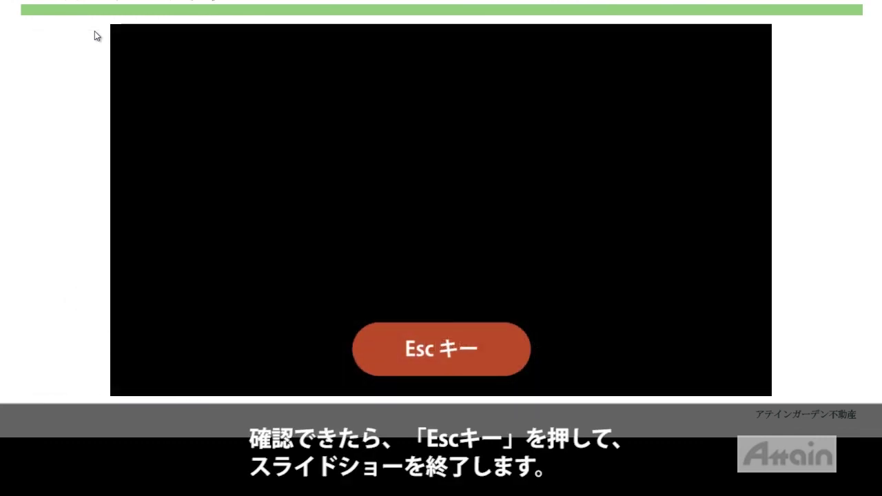
key(Escape)
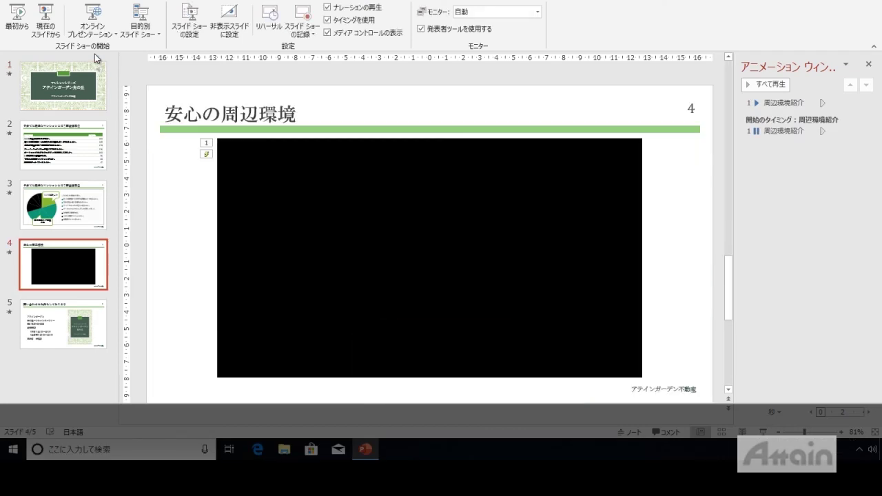